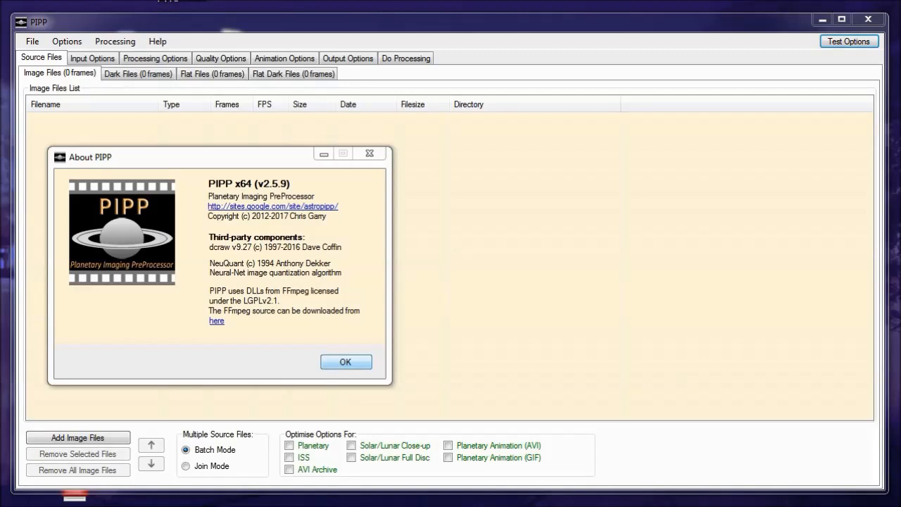
# Add the stacked Jupiter JPEG images from the ASIVideoStack_Output folder as source files, then close the output frame preview
pyautogui.click(345, 362)
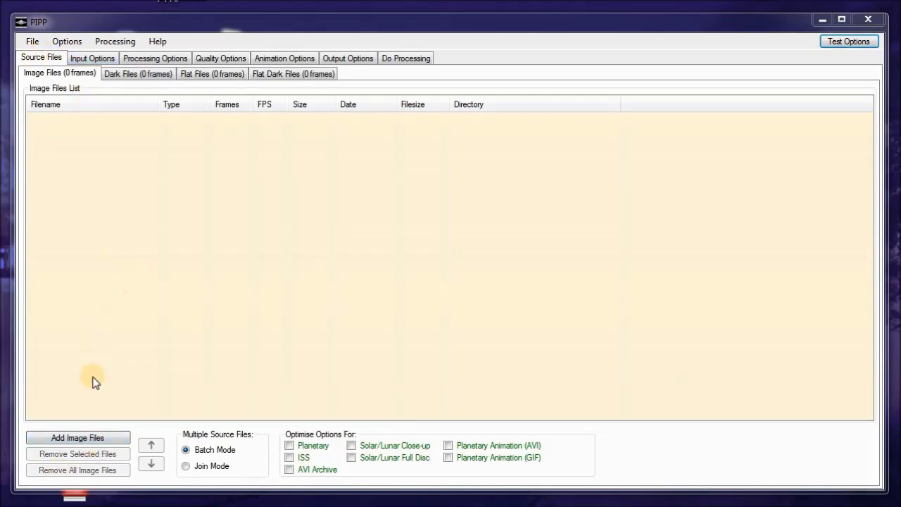
pyautogui.click(77, 438)
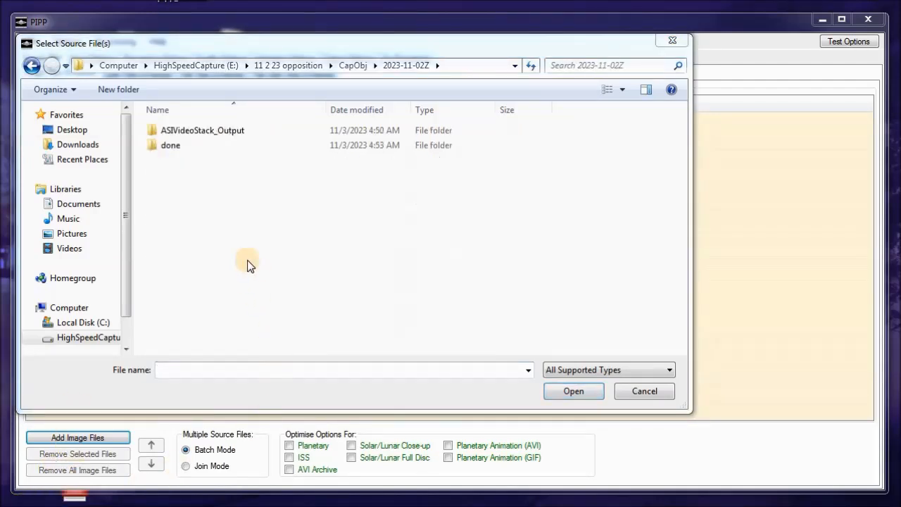
pyautogui.doubleClick(150, 129)
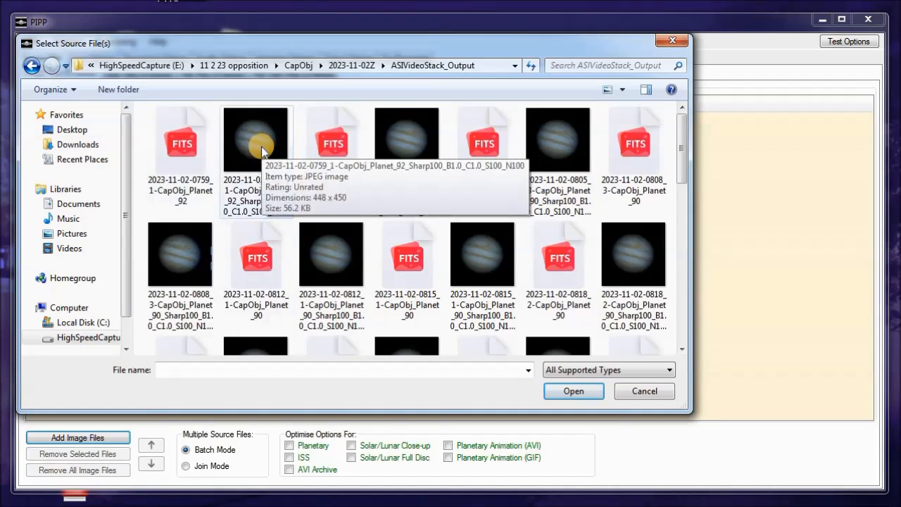
pyautogui.click(262, 151)
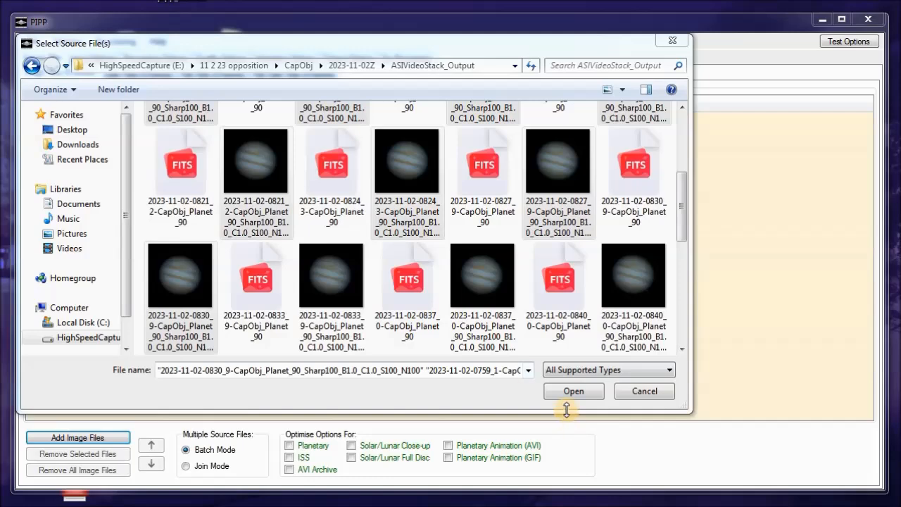
pyautogui.click(585, 392)
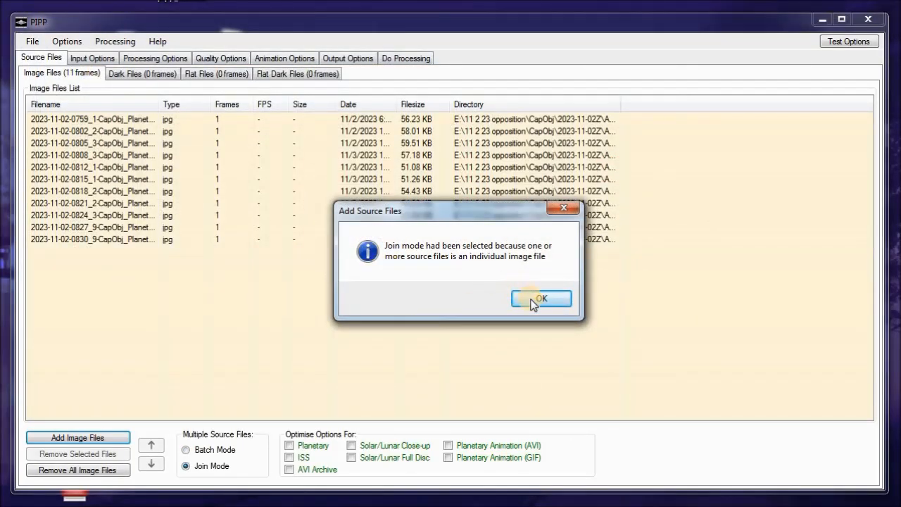
pyautogui.click(540, 299)
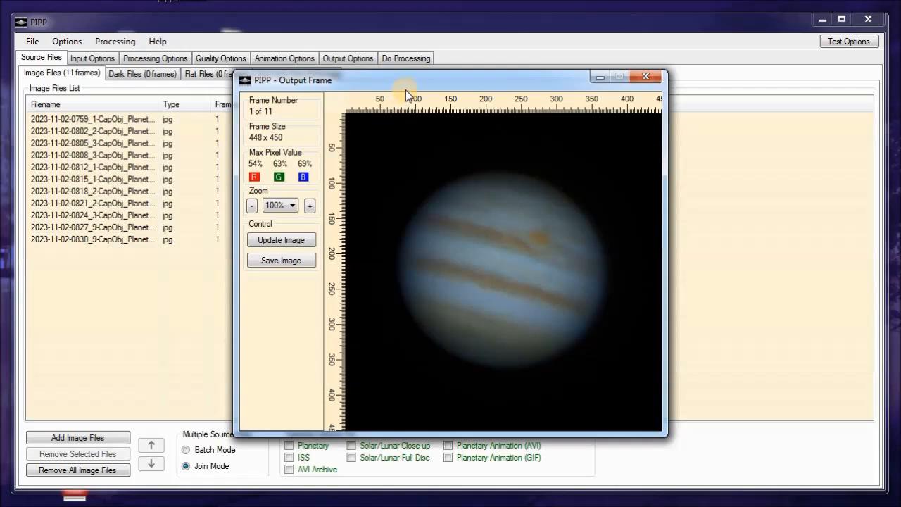
pyautogui.moveTo(405, 89); pyautogui.dragTo(312, 74)
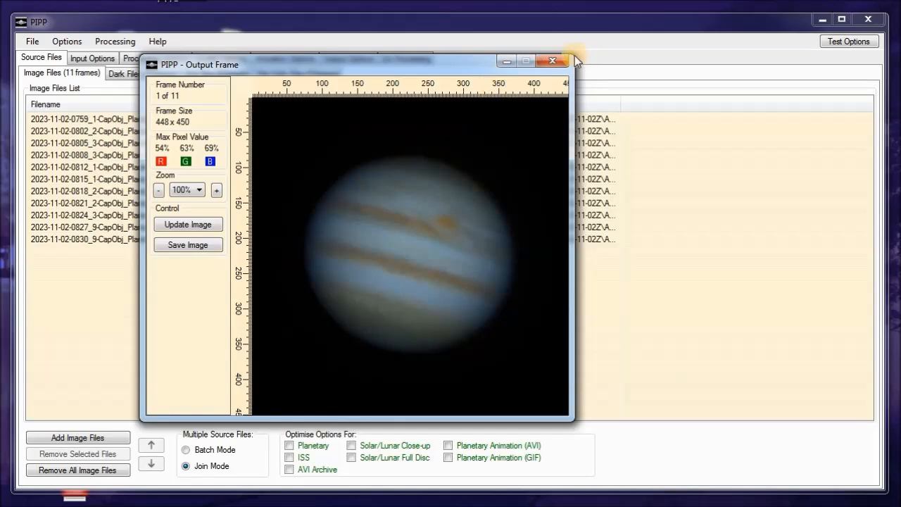
pyautogui.click(554, 62)
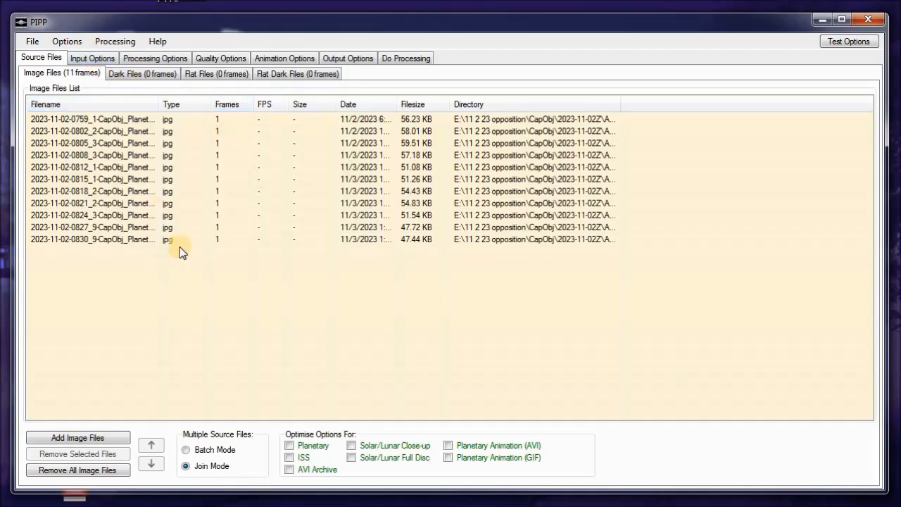
# Try debayering monochrome frames with the RGGB pattern, then switch monochrome debayering off again
pyautogui.click(88, 62)
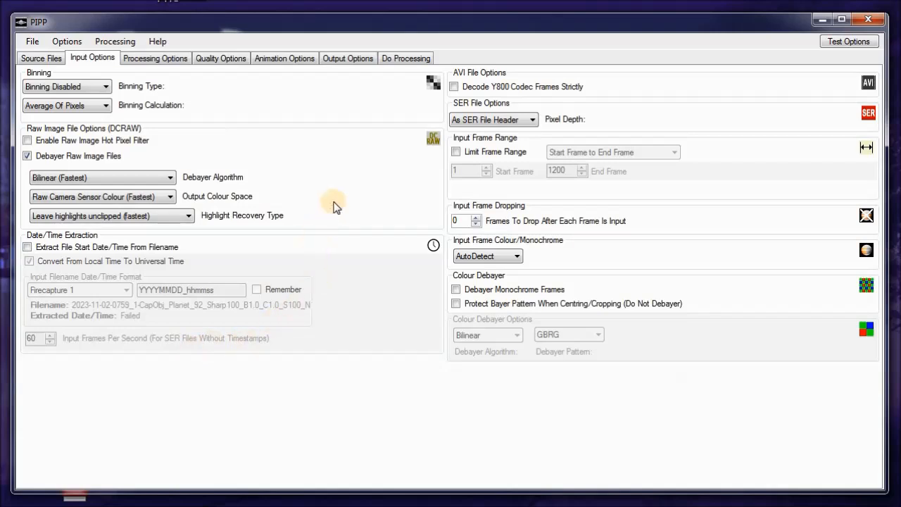
pyautogui.click(455, 289)
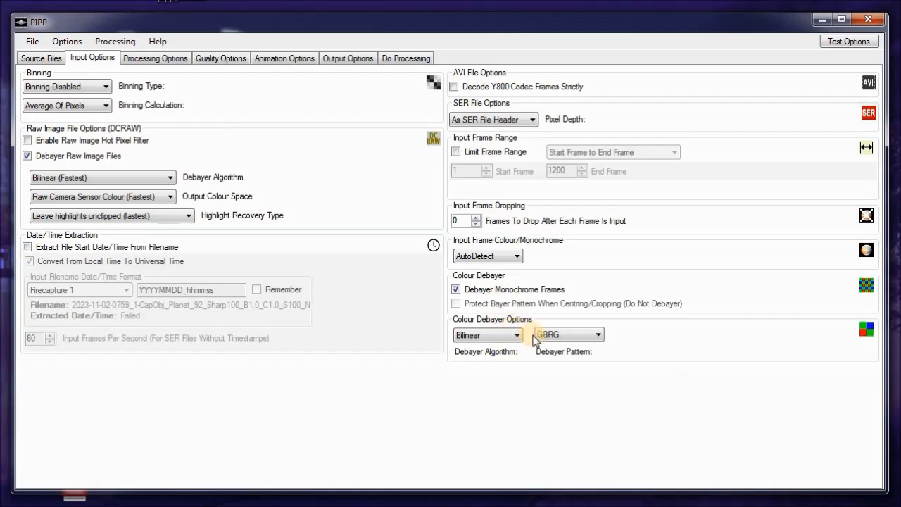
pyautogui.click(592, 336)
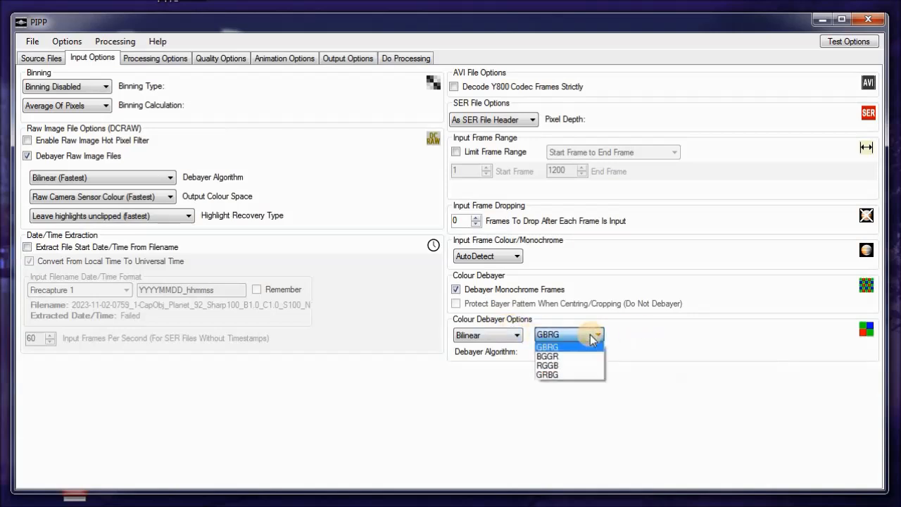
pyautogui.click(567, 366)
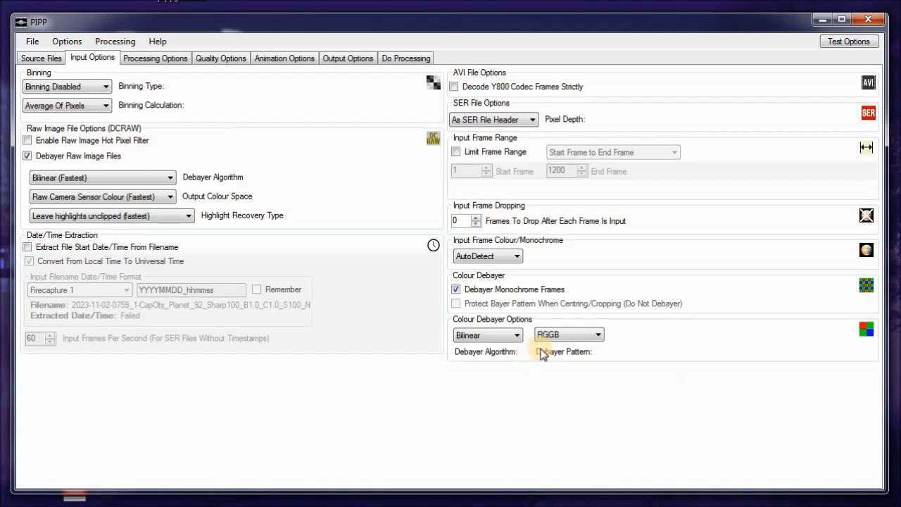
pyautogui.click(455, 288)
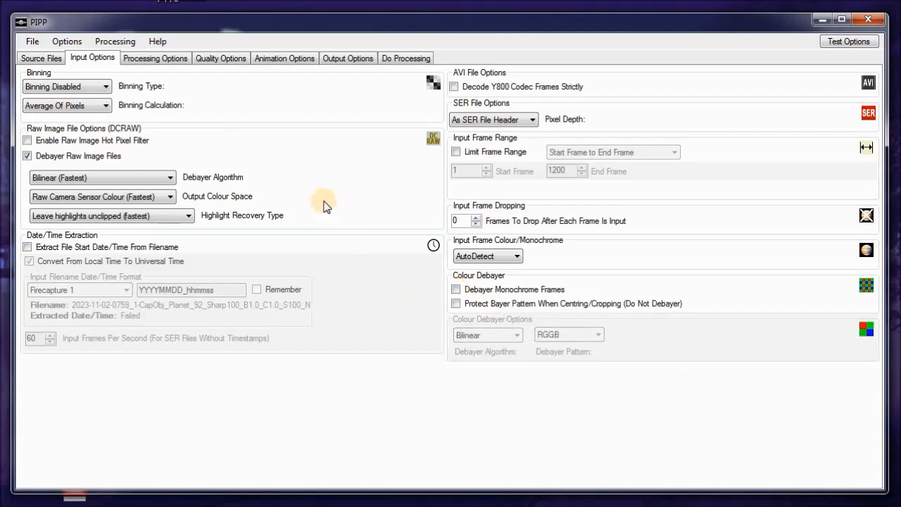
# Enable vertical flipping of the frames in the processing options
pyautogui.click(158, 60)
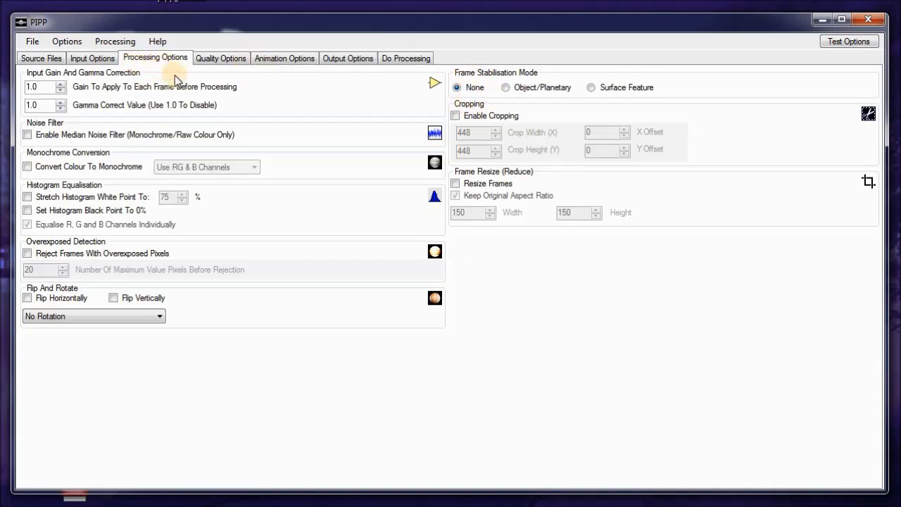
pyautogui.click(114, 298)
# Set Object/Planetary stabilisation with object detection enabled and the object centred in each frame, edge in shadow None
pyautogui.click(505, 88)
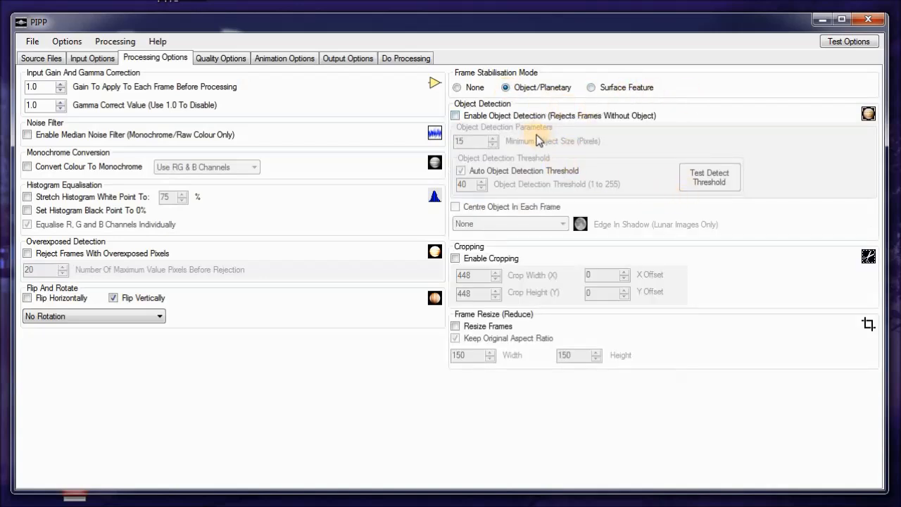
pyautogui.click(455, 116)
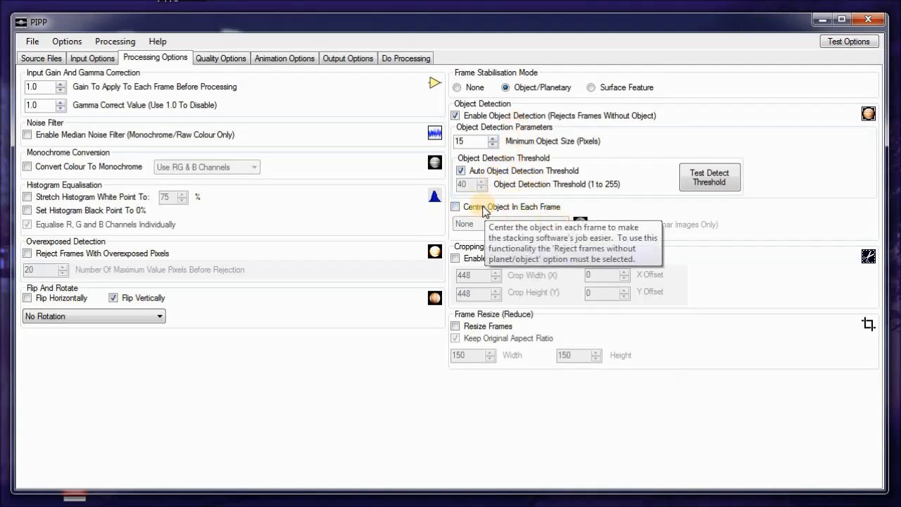
pyautogui.click(459, 206)
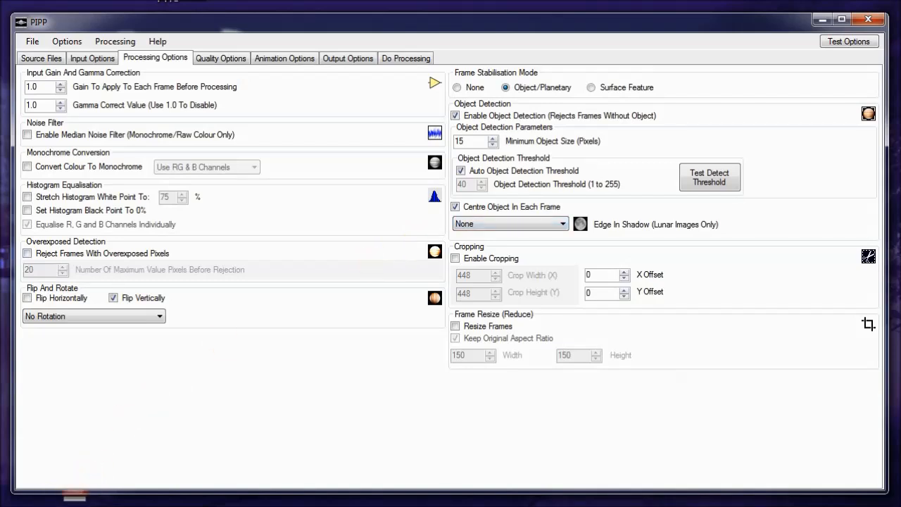
pyautogui.click(561, 223)
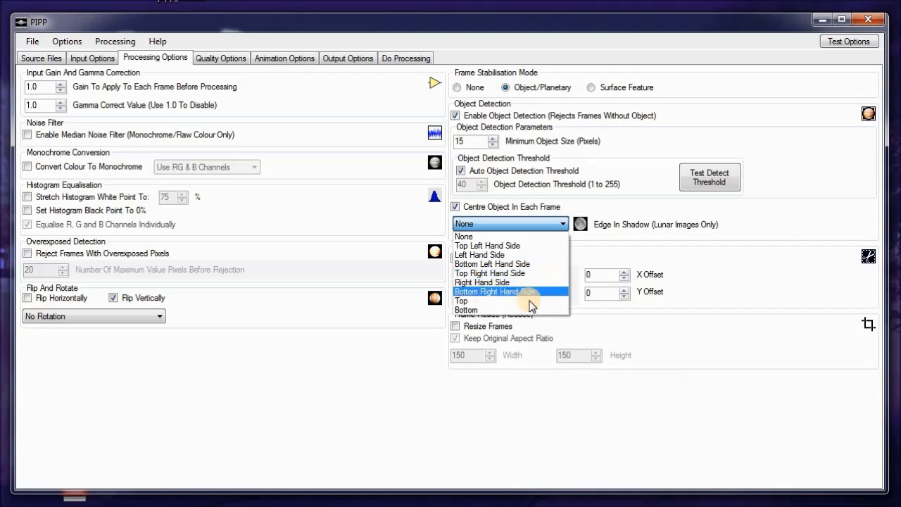
pyautogui.click(528, 235)
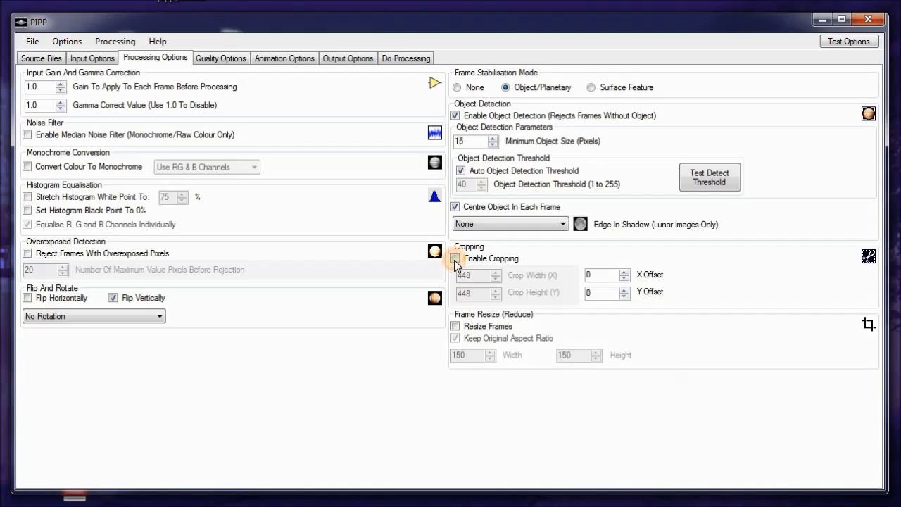
# Try enabling cropping, then switch it off again
pyautogui.click(455, 259)
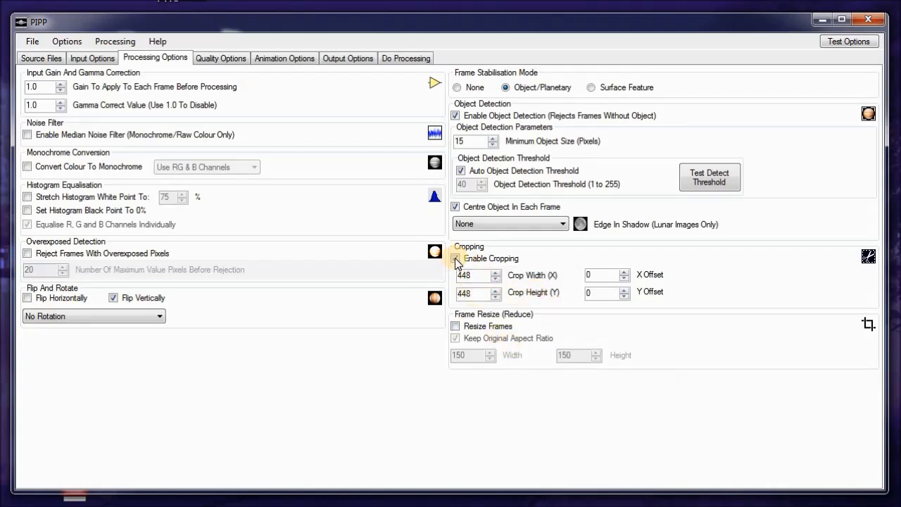
pyautogui.click(455, 259)
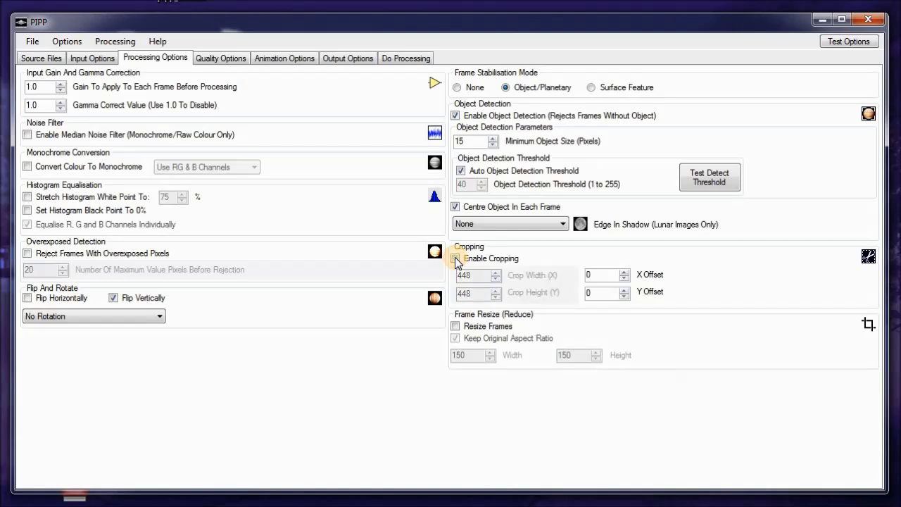
# Review the quality and animation options and set the output format to Animated GIF
pyautogui.click(221, 58)
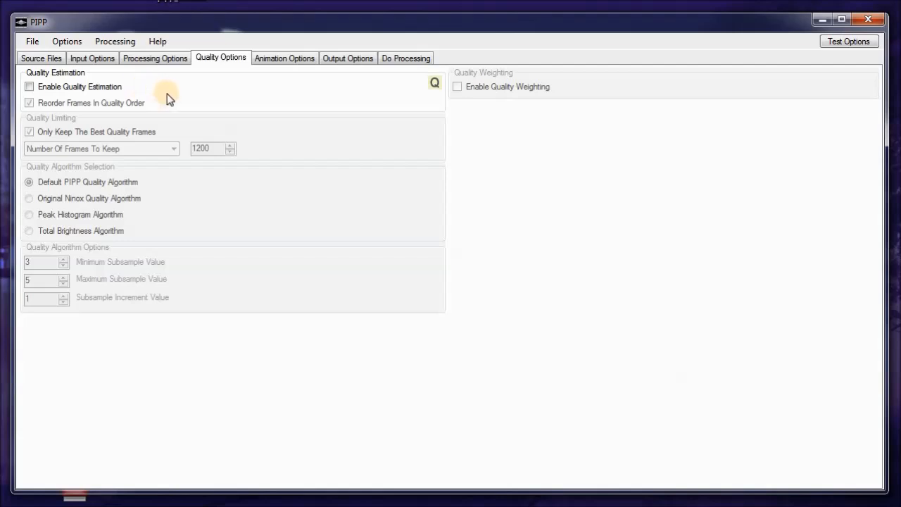
pyautogui.click(280, 60)
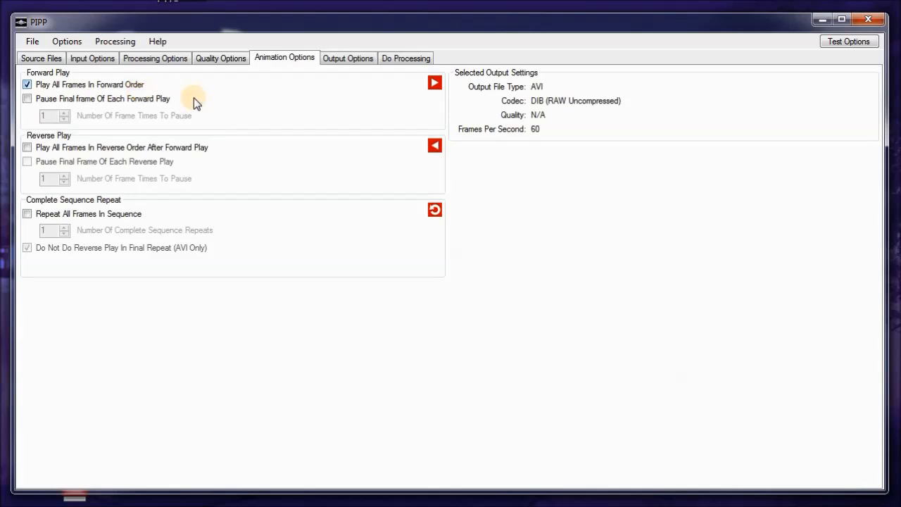
pyautogui.click(348, 58)
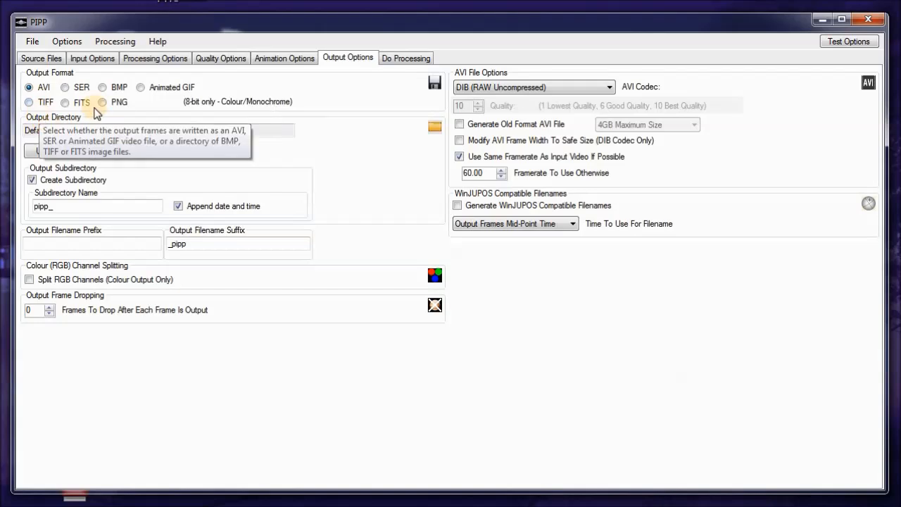
pyautogui.click(140, 88)
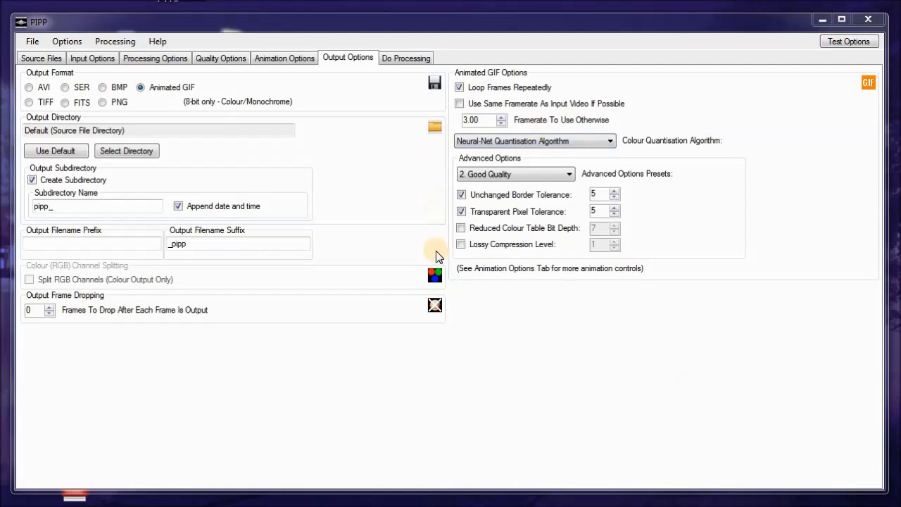
# Enable opening the output folder when complete, start processing, and open the resulting animation
pyautogui.click(403, 58)
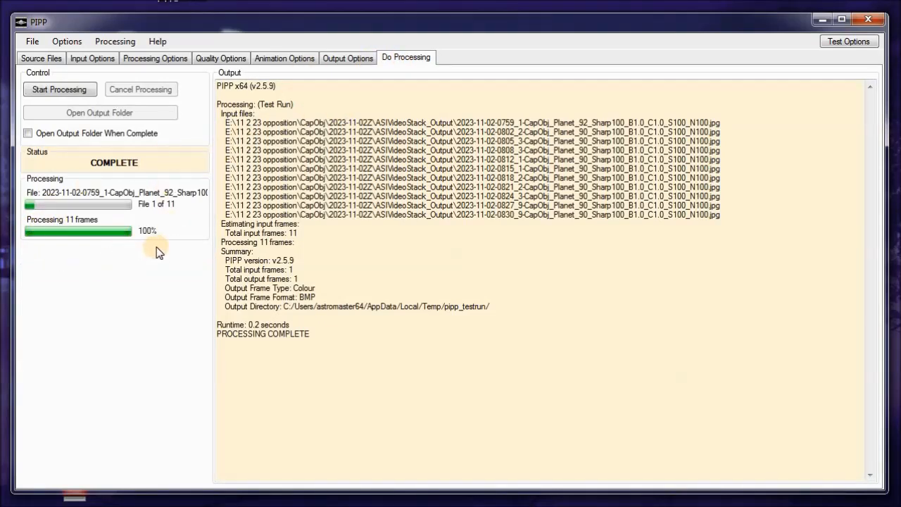
pyautogui.click(28, 132)
pyautogui.click(49, 90)
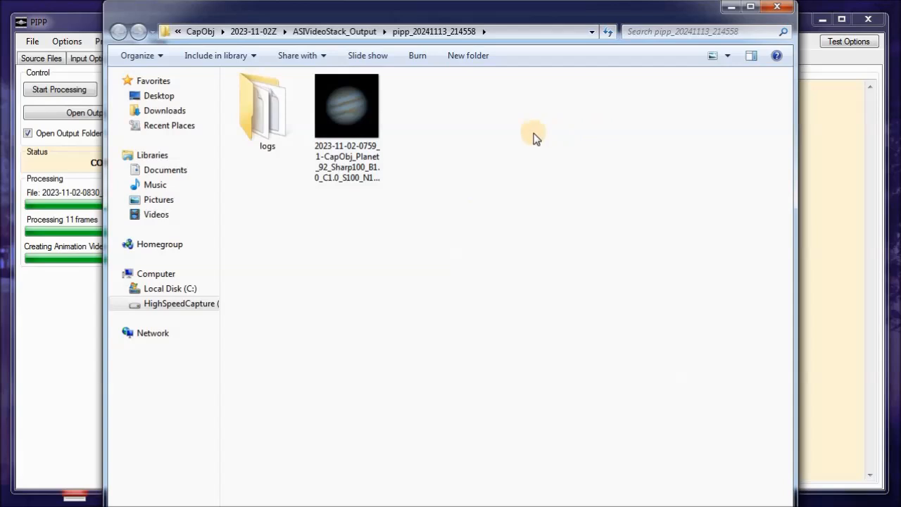
pyautogui.doubleClick(347, 121)
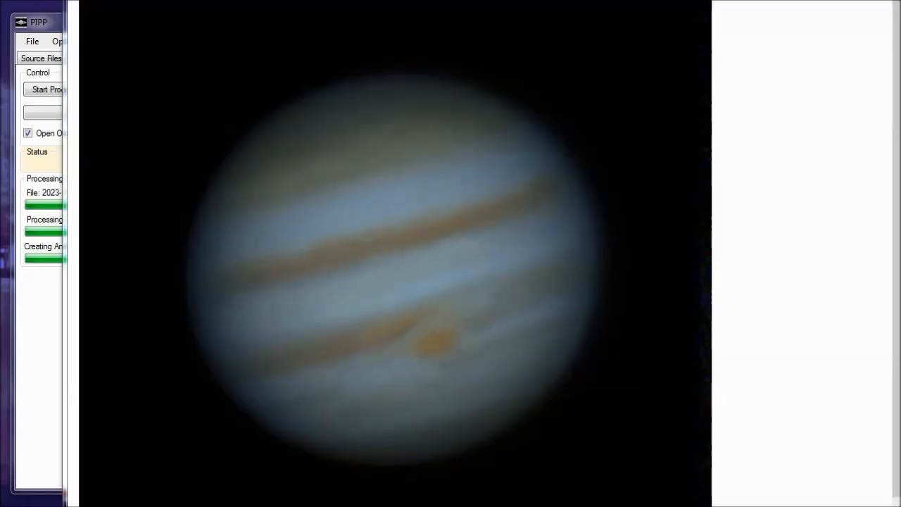
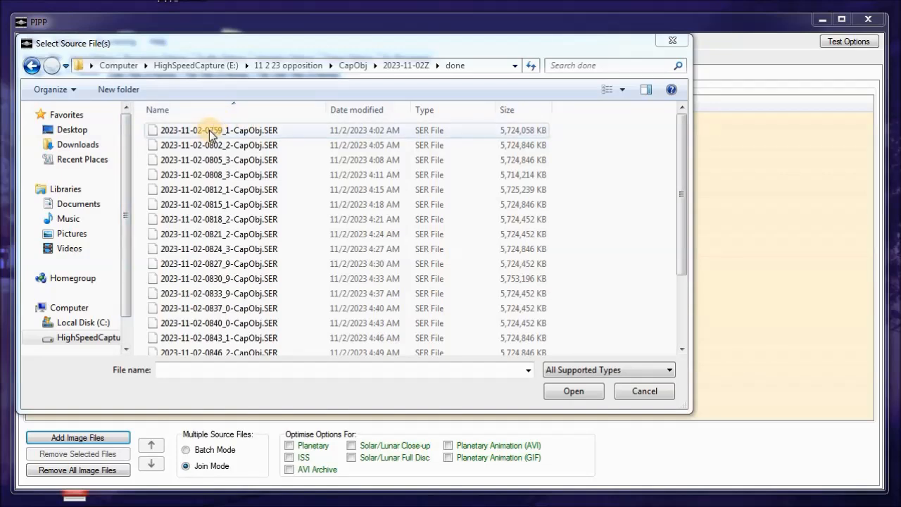
pyautogui.click(209, 133)
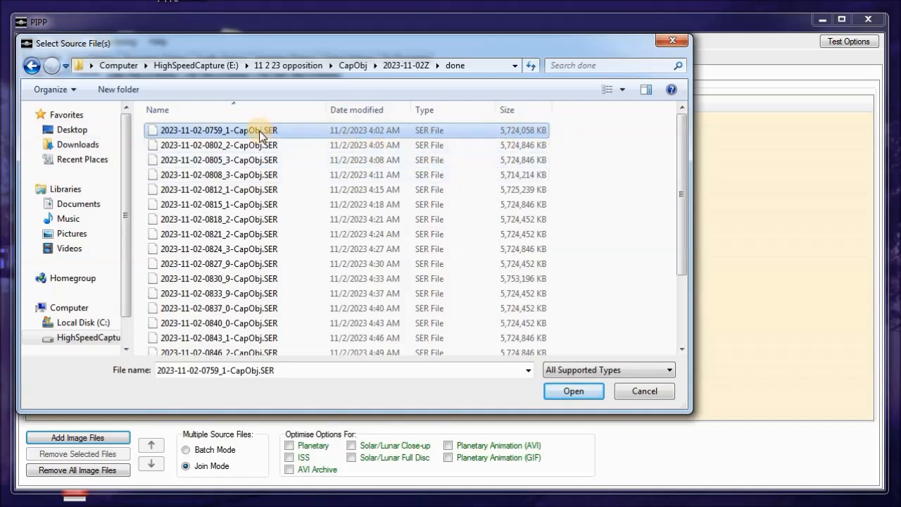
pyautogui.click(581, 392)
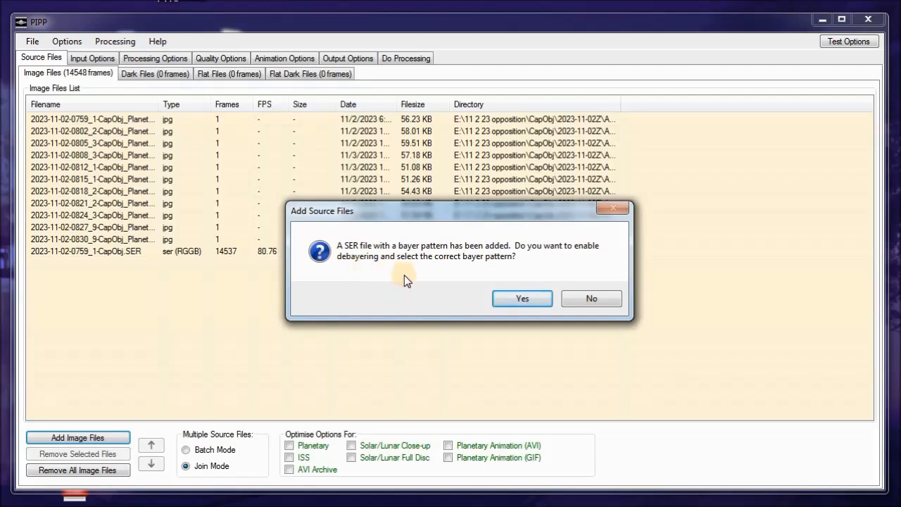
pyautogui.click(533, 304)
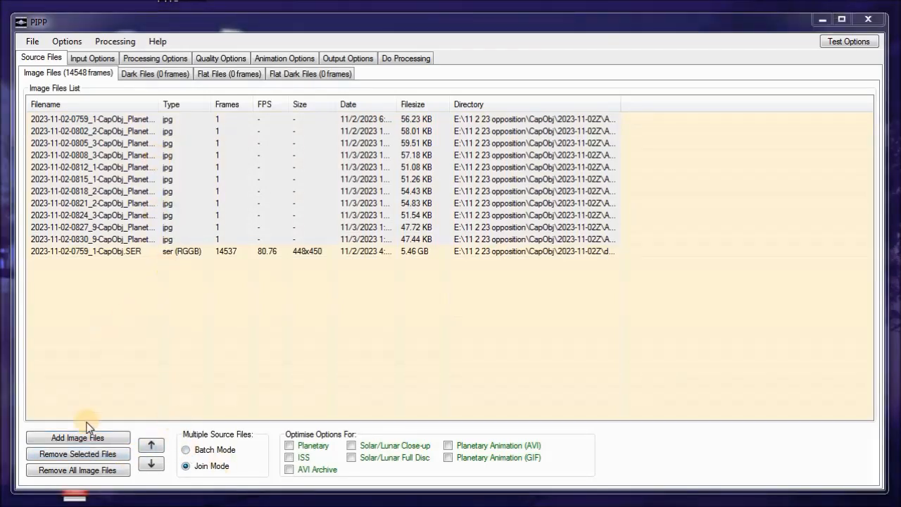
pyautogui.click(103, 457)
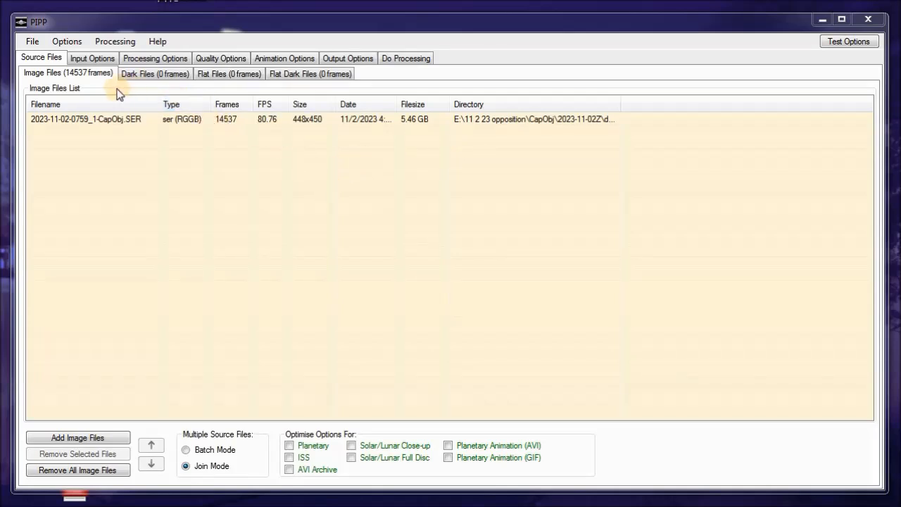
# Review the input debayer settings and turn off vertical flipping in the processing options
pyautogui.click(91, 59)
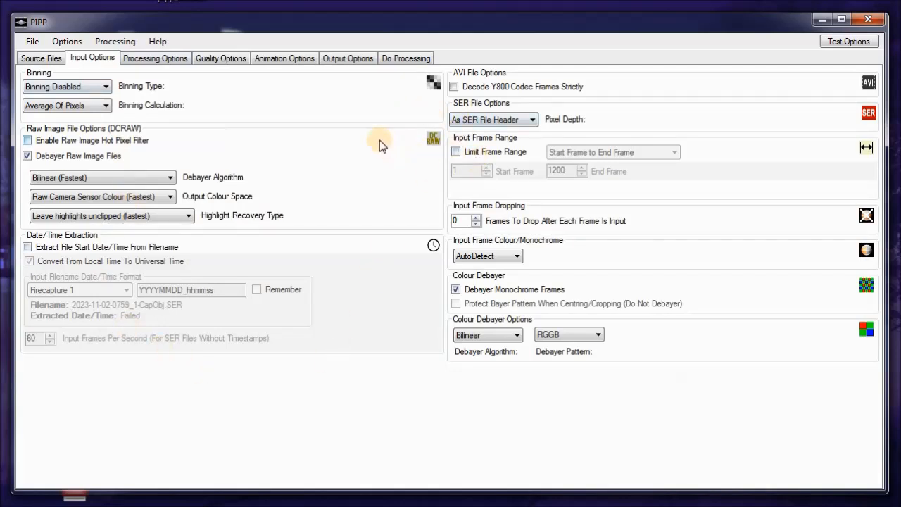
pyautogui.click(159, 60)
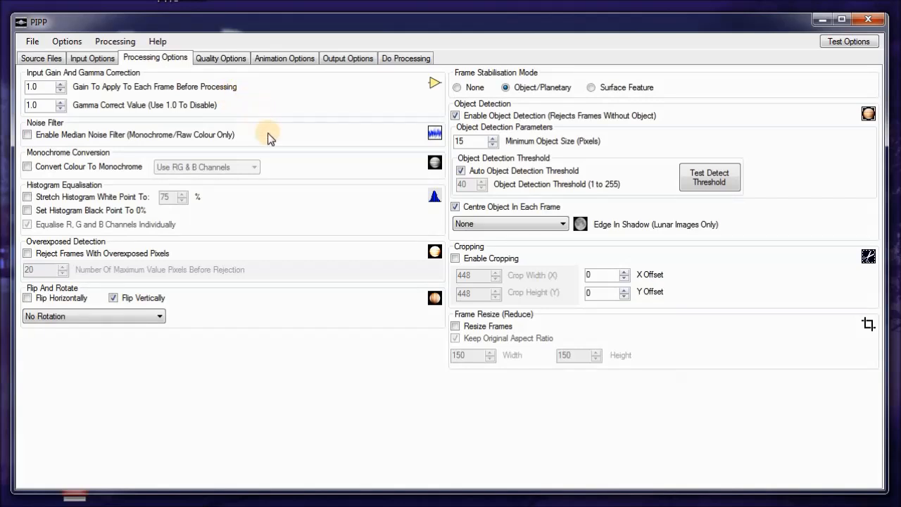
pyautogui.moveTo(261, 138)
pyautogui.click(113, 299)
# Enable quality estimation in the quality options
pyautogui.click(221, 59)
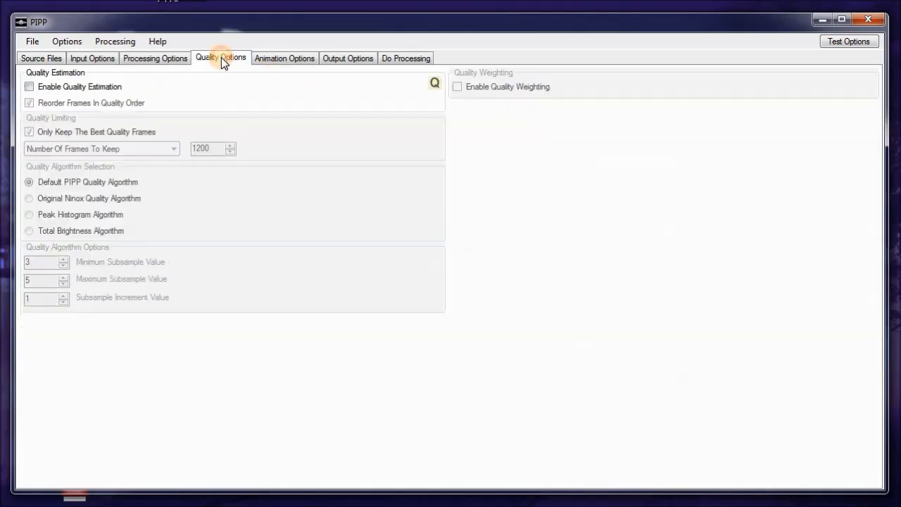
pyautogui.click(29, 88)
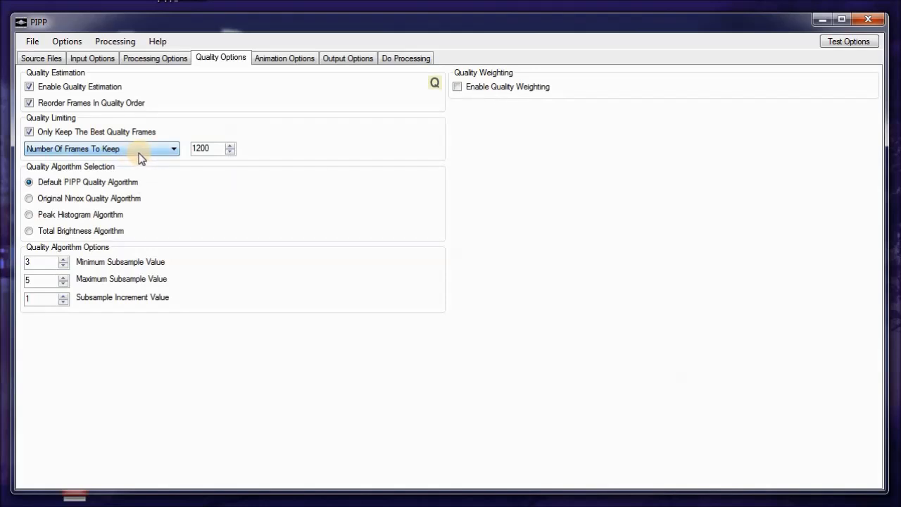
# Check the source video's frame count and calculate 14000 × 0.8 in Calculator
pyautogui.click(51, 62)
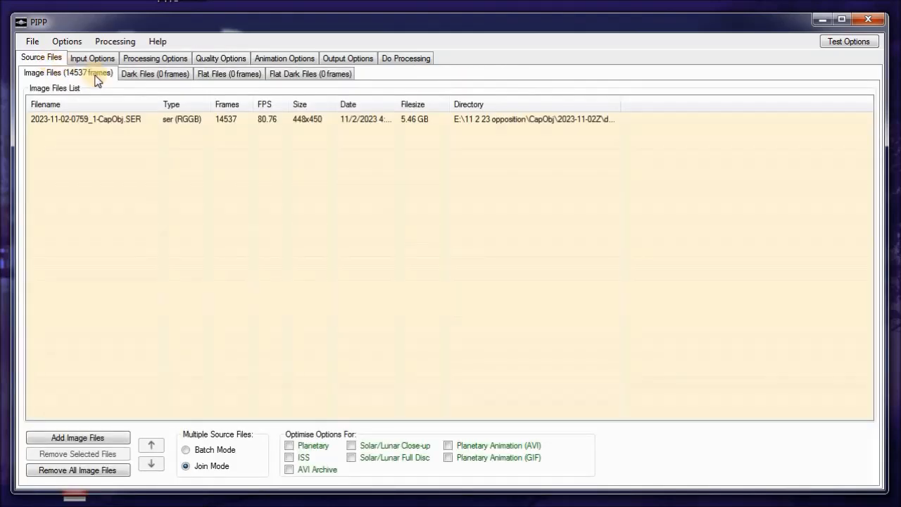
pyautogui.click(235, 59)
pyautogui.moveTo(224, 150); pyautogui.dragTo(193, 148)
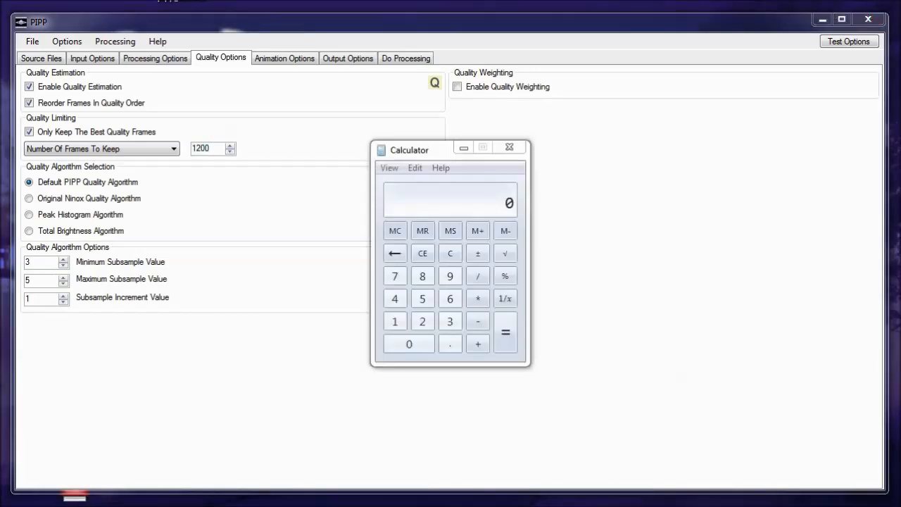
pyautogui.write('14000 ')
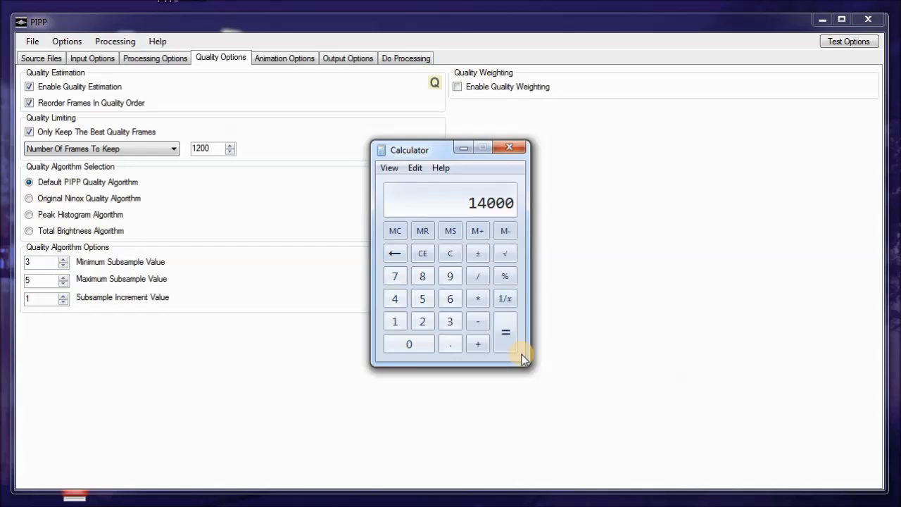
pyautogui.write('* ')
pyautogui.write('0.8')
pyautogui.press('Return')
# Close Calculator and set the number of best-quality frames to keep to 11200
pyautogui.click(511, 149)
pyautogui.click(196, 148)
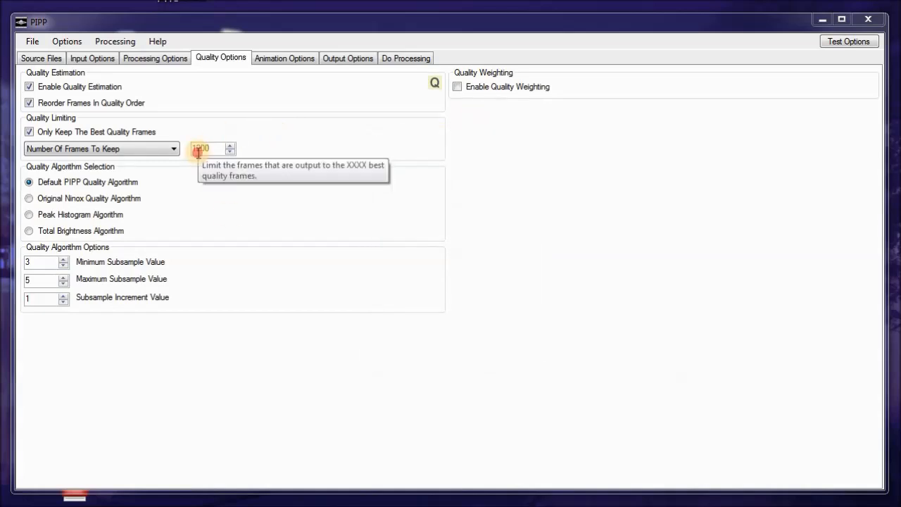
pyautogui.write('12')
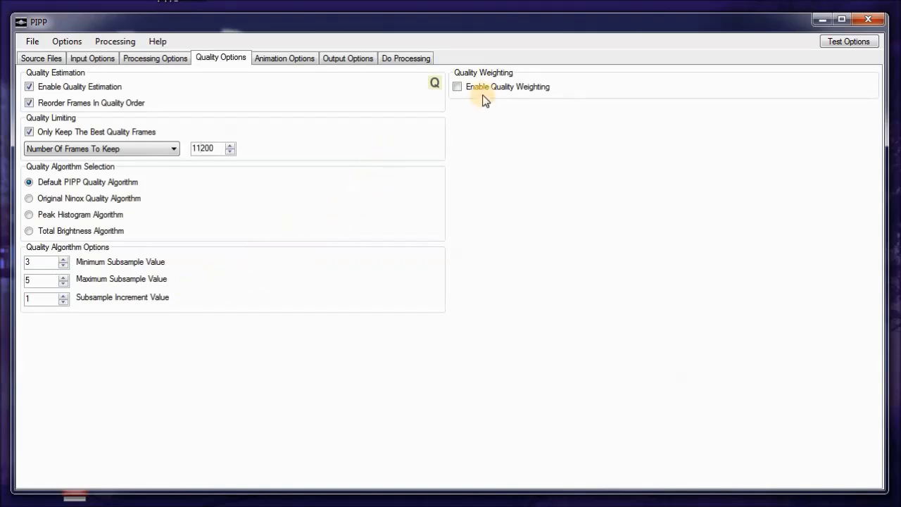
# Turn off playing all frames in forward order in the animation options
pyautogui.click(282, 59)
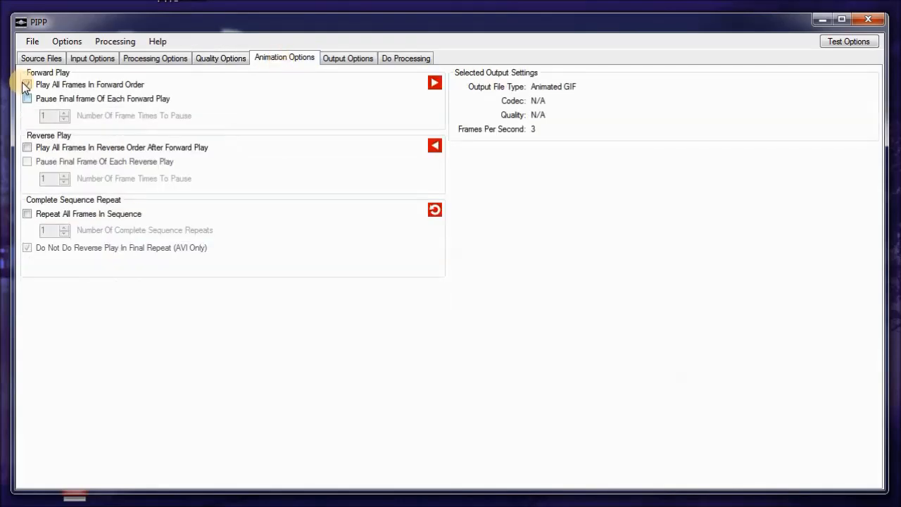
pyautogui.click(27, 84)
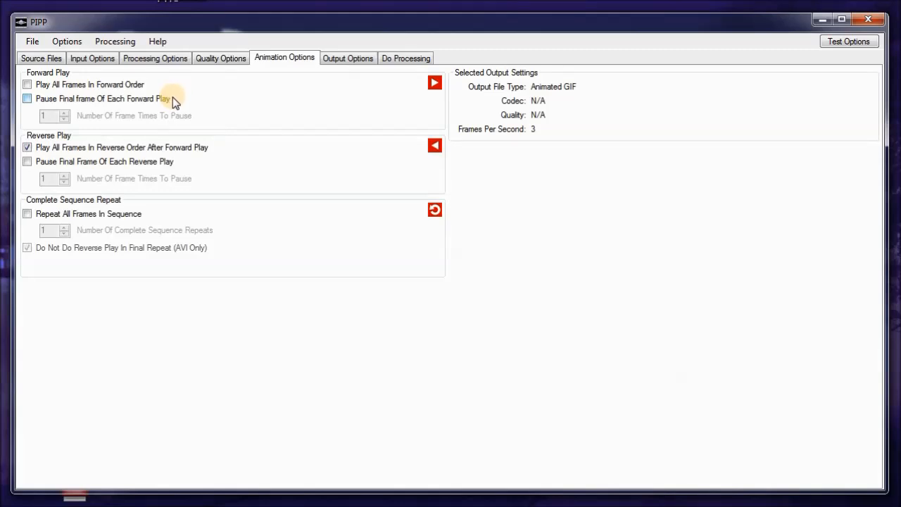
# Set the output format to TIFF and start processing
pyautogui.click(345, 60)
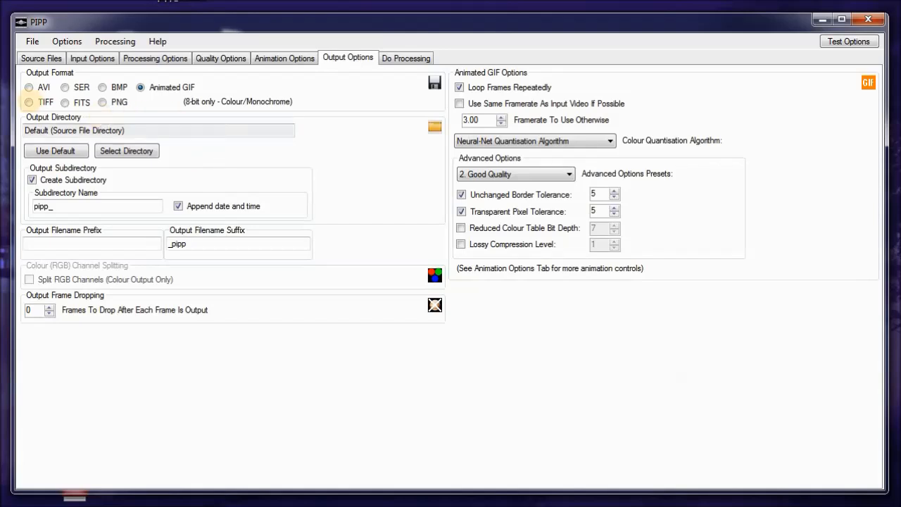
pyautogui.click(30, 104)
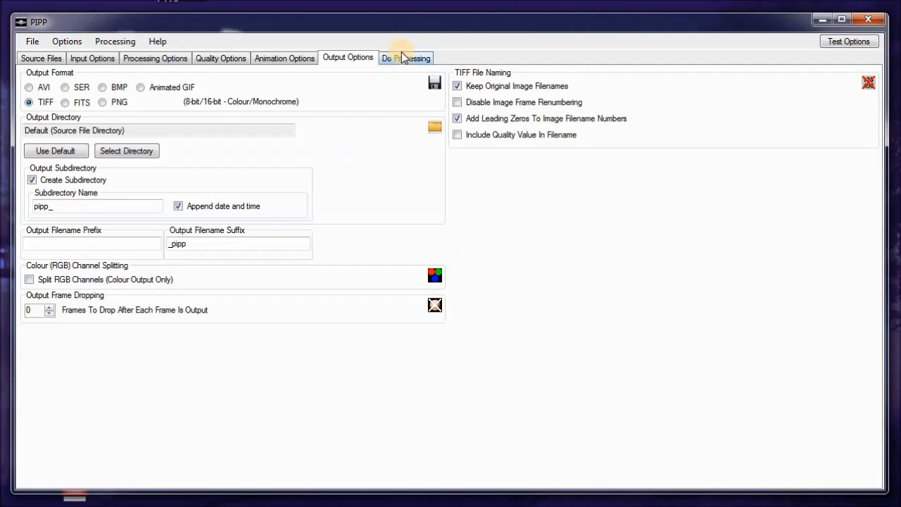
pyautogui.click(410, 61)
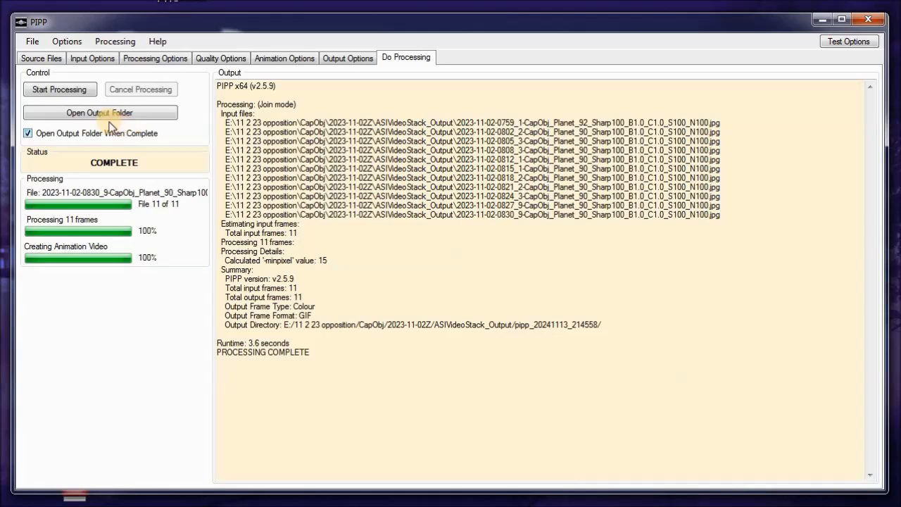
pyautogui.click(56, 92)
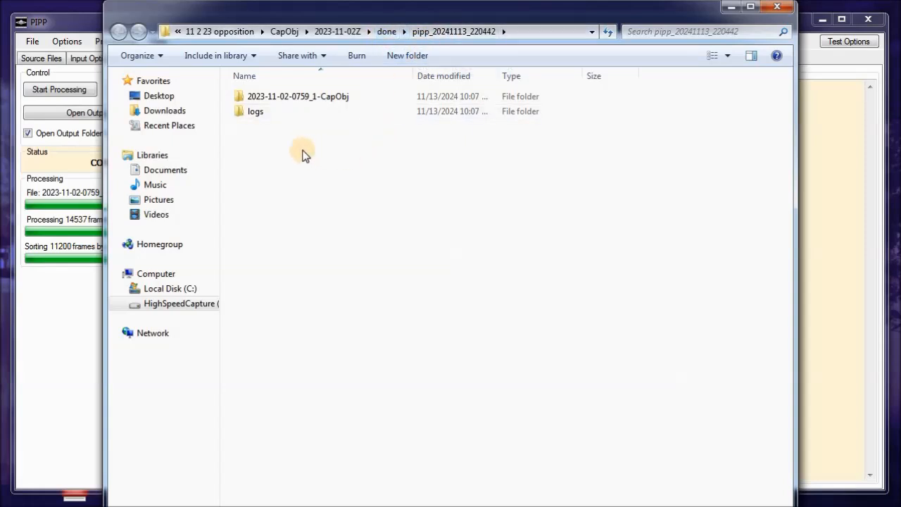
pyautogui.moveTo(240, 116)
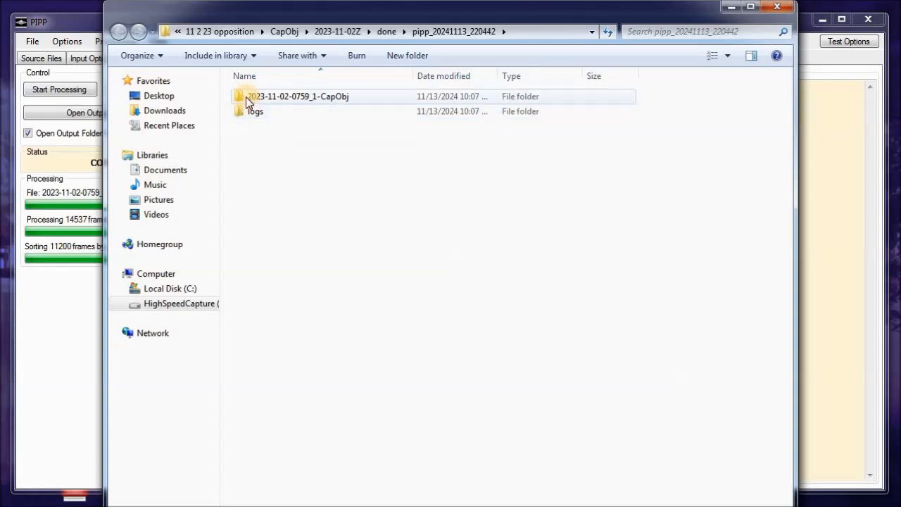
pyautogui.moveTo(240, 94)
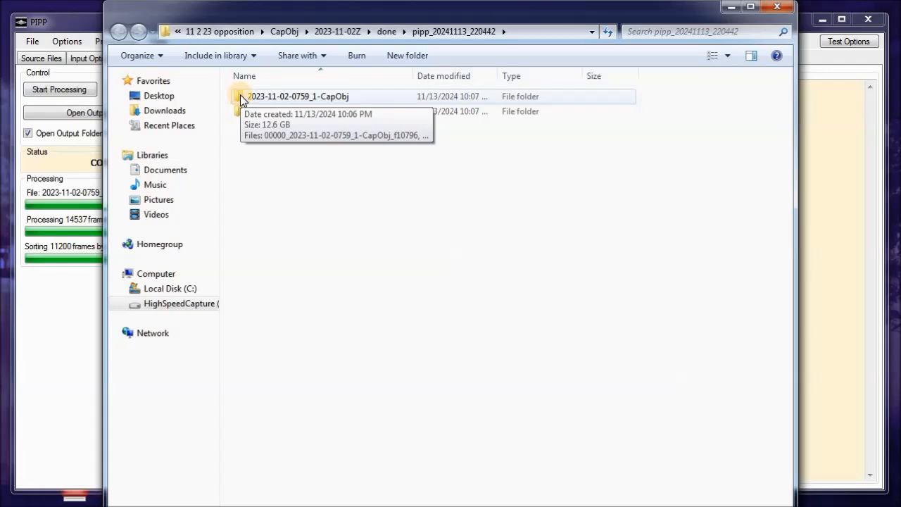
pyautogui.doubleClick(240, 95)
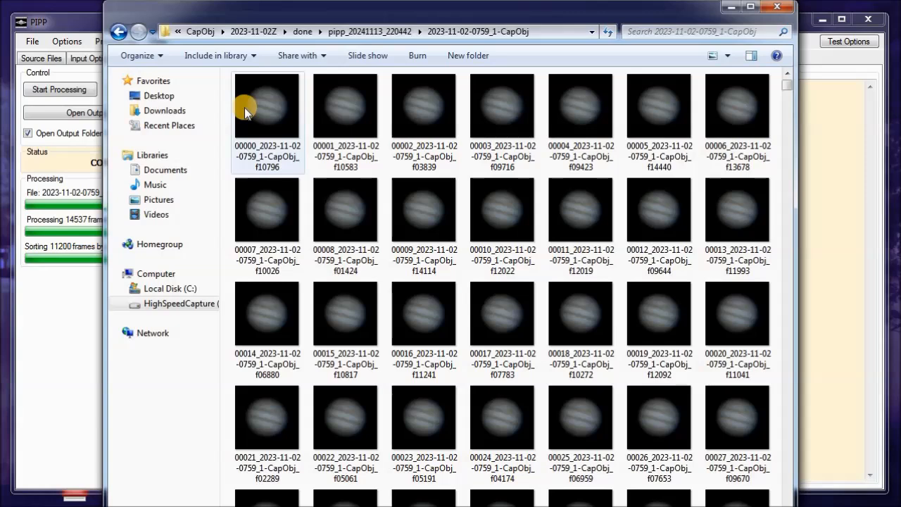
pyautogui.moveTo(368, 19); pyautogui.dragTo(332, 43)
pyautogui.click(230, 145)
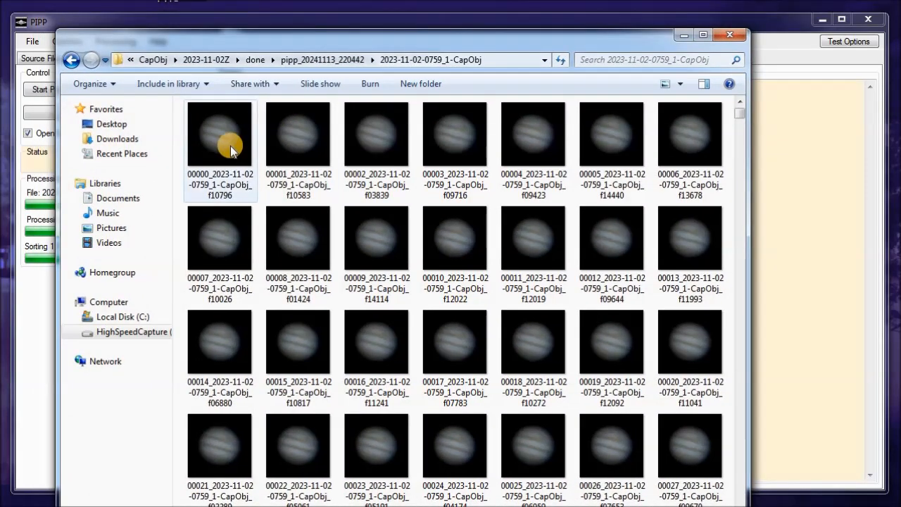
pyautogui.scroll(-10, 293, 225)
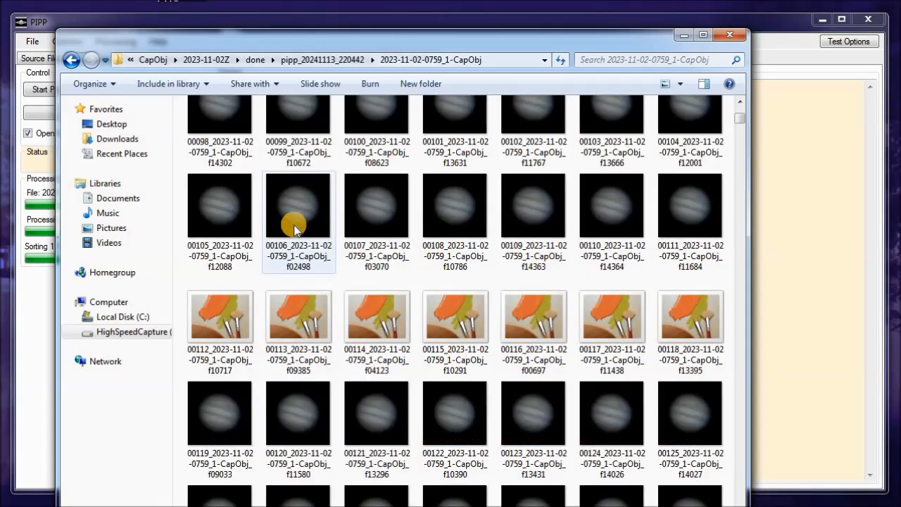
pyautogui.scroll(10, 292, 225)
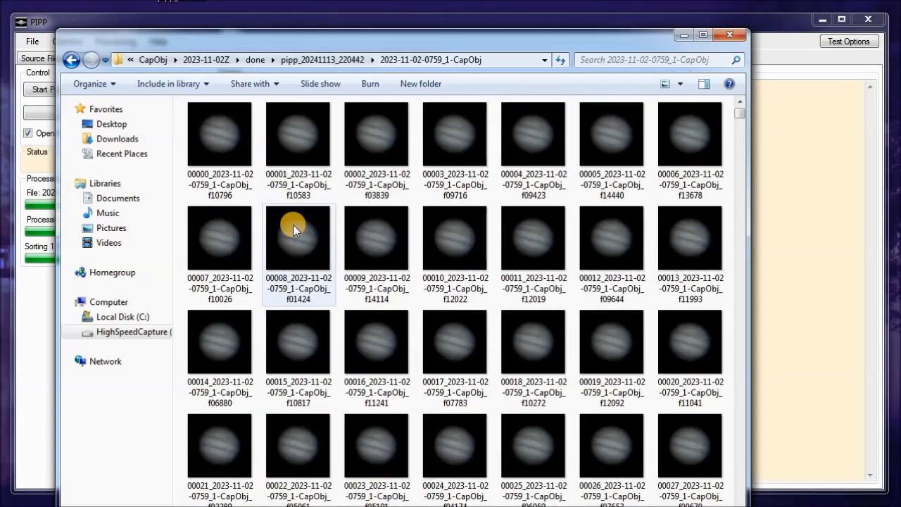
# Open the first frame in the photo viewer, step through the sorted frames, then close the viewer and the folder
pyautogui.click(225, 145)
pyautogui.doubleClick(224, 146)
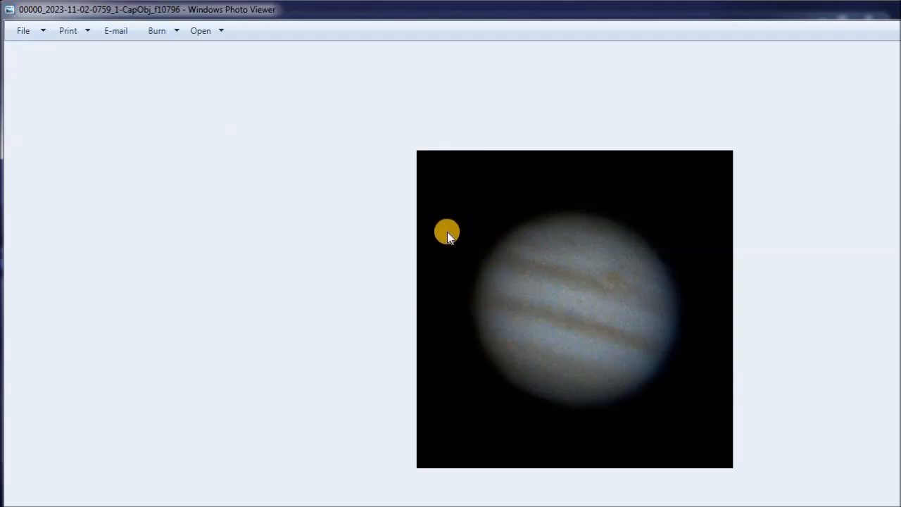
pyautogui.press('Right')
pyautogui.press('Right')
pyautogui.press('Right')
pyautogui.press('Right')
pyautogui.press('Right')
pyautogui.press('Right')
pyautogui.press('Right')
pyautogui.press('Right')
pyautogui.press('Right')
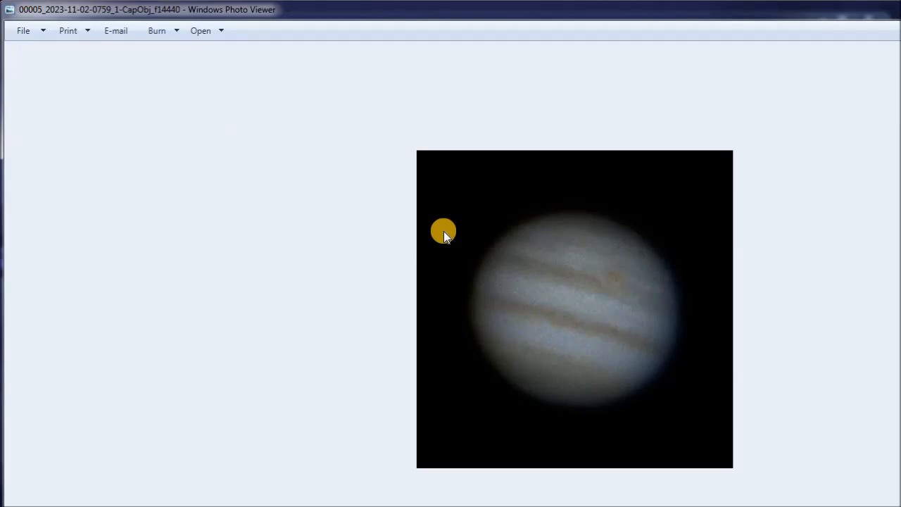
pyautogui.press('Right')
pyautogui.press('Right')
pyautogui.press('Right')
pyautogui.press('Right')
pyautogui.press('Right')
pyautogui.press('Right')
pyautogui.press('Right')
pyautogui.press('Right')
pyautogui.press('Right')
pyautogui.press('Right')
pyautogui.press('Right')
pyautogui.press('Right')
pyautogui.press('Right')
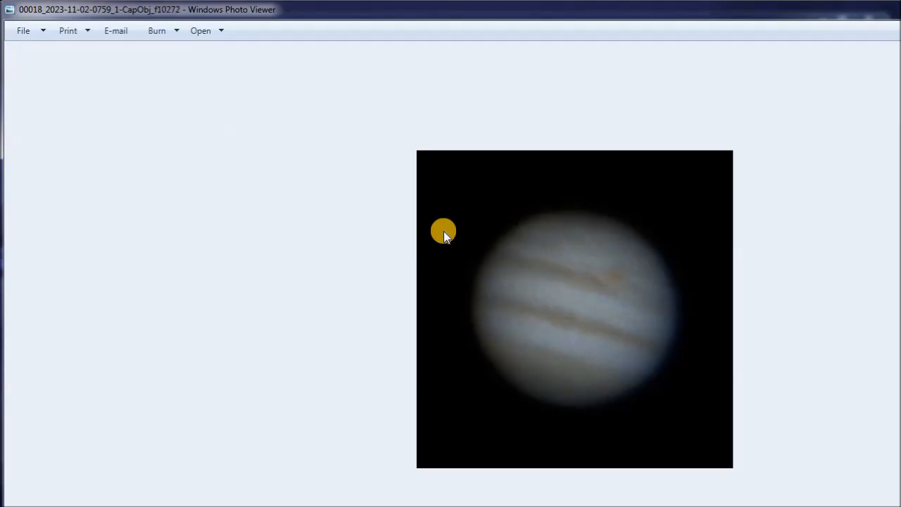
pyautogui.press('Right')
pyautogui.press('Right')
pyautogui.press('Right')
pyautogui.press('Right')
pyautogui.press('Right')
pyautogui.press('Right')
pyautogui.press('Right')
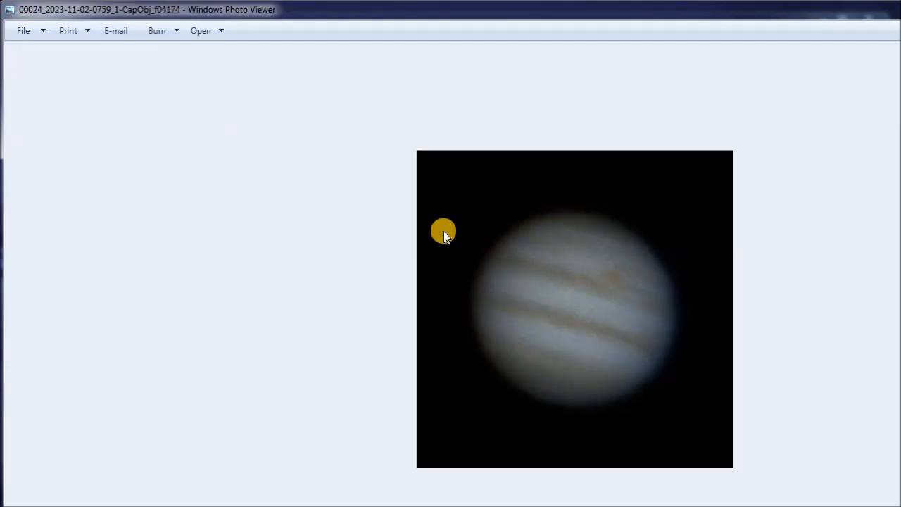
pyautogui.press('Right')
pyautogui.press('Right')
pyautogui.press('Right')
pyautogui.press('Right')
pyautogui.press('Right')
pyautogui.press('Right')
pyautogui.press('Right')
pyautogui.press('Right')
pyautogui.press('Right')
pyautogui.press('Right')
pyautogui.press('Right')
pyautogui.press('Right')
pyautogui.press('Right')
pyautogui.press('Right')
pyautogui.press('Right')
pyautogui.press('Right')
pyautogui.press('Right')
pyautogui.press('Right')
pyautogui.press('Right')
pyautogui.press('Right')
pyautogui.press('Right')
pyautogui.press('Right')
pyautogui.press('Right')
pyautogui.press('Right')
pyautogui.press('Right')
pyautogui.press('Right')
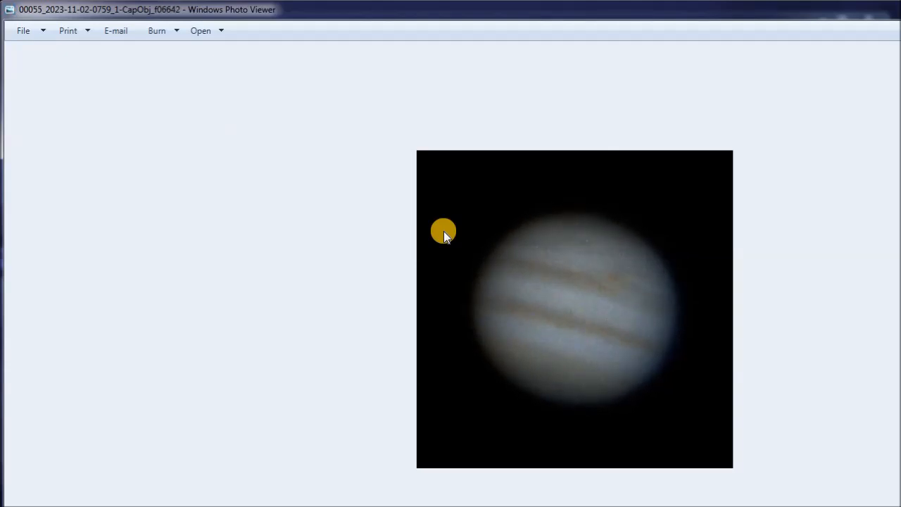
pyautogui.press('Right')
pyautogui.press('Right')
pyautogui.press('Right')
pyautogui.press('Right')
pyautogui.press('Right')
pyautogui.press('Right')
pyautogui.press('Right')
pyautogui.press('Right')
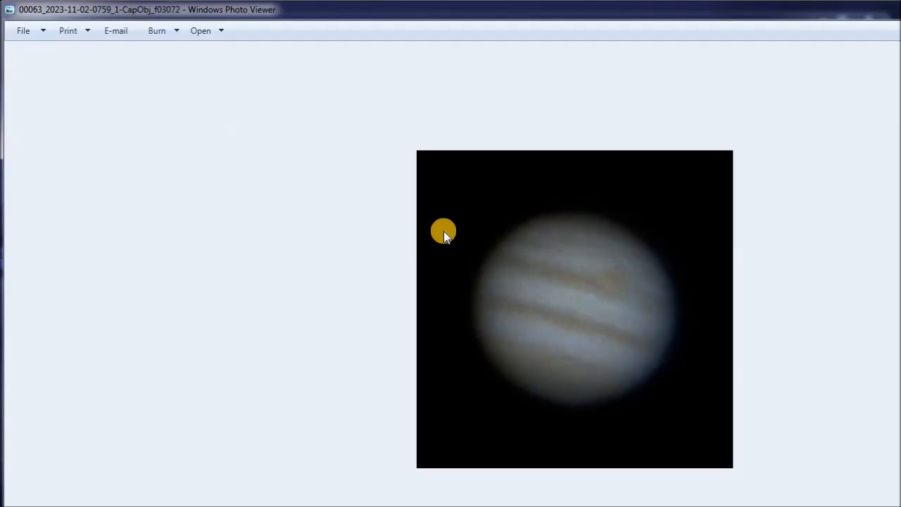
pyautogui.press('Right')
pyautogui.press('Right')
pyautogui.press('Right')
pyautogui.press('Right')
pyautogui.press('Right')
pyautogui.press('Right')
pyautogui.press('Right')
pyautogui.press('Right')
pyautogui.press('Right')
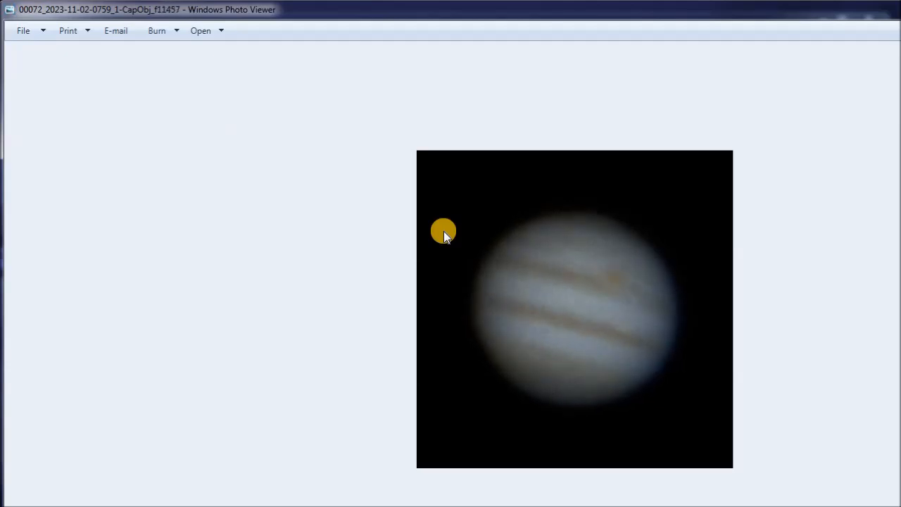
pyautogui.press('Right')
pyautogui.press('Right')
pyautogui.press('Right')
pyautogui.press('Right')
pyautogui.press('Right')
pyautogui.press('Right')
pyautogui.press('Right')
pyautogui.press('Right')
pyautogui.press('Right')
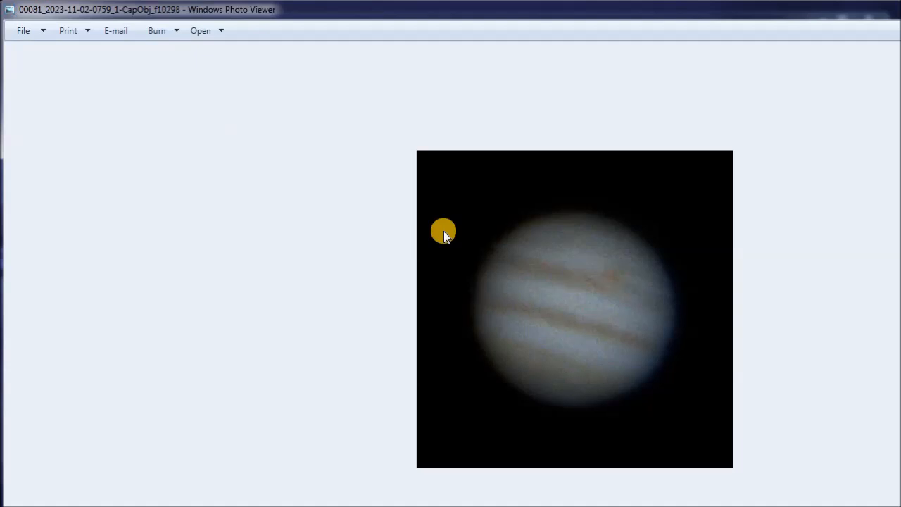
pyautogui.press('Right')
pyautogui.press('Right')
pyautogui.hotkey('alt', 'F4')
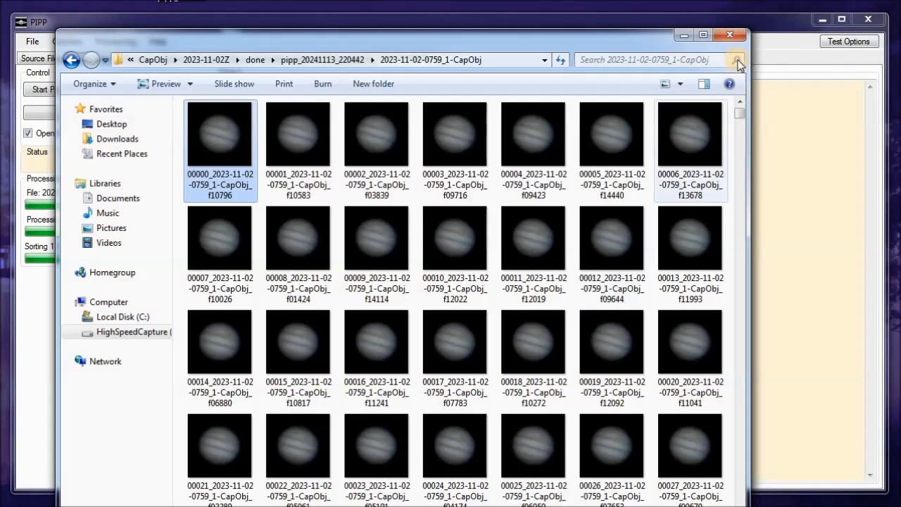
pyautogui.click(681, 35)
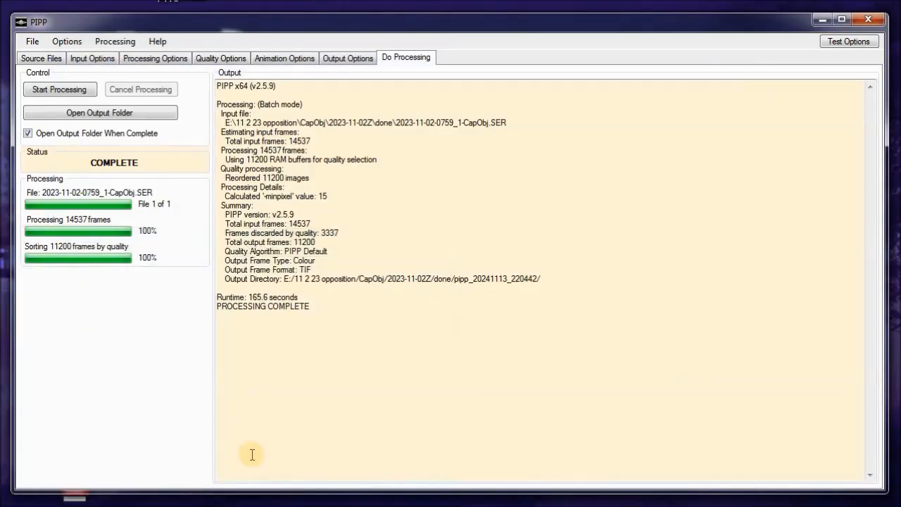